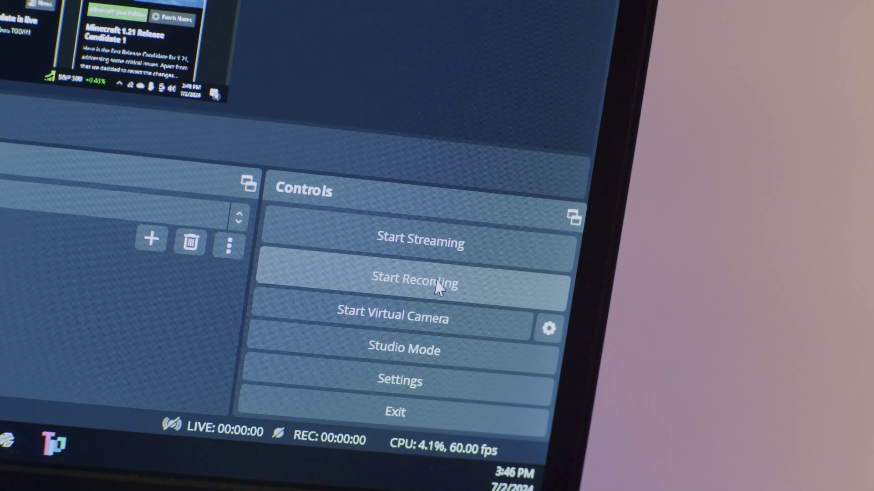
Start the OBS Studio screen recording from the Controls dock
click(441, 288)
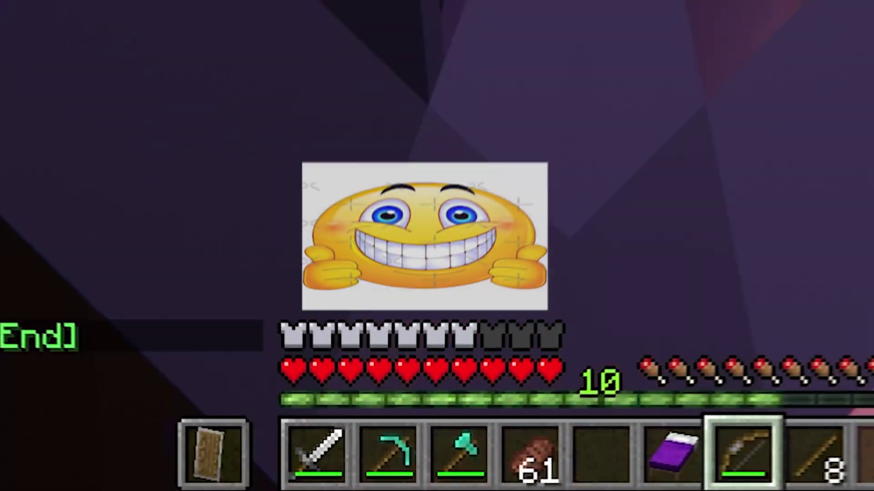
Scroll the Minecraft hotbar from the bow to the Stick
scroll(436, 245, down, 1)
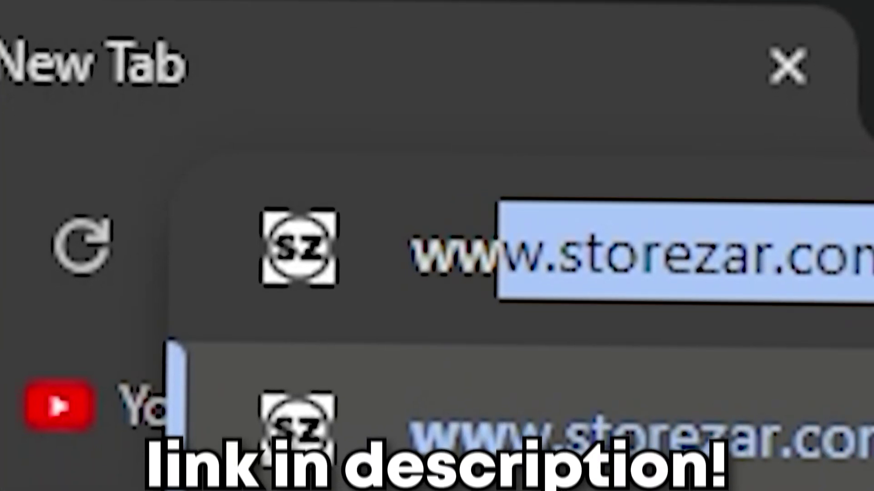
Load storezar.com from the address-bar suggestion and scroll through the store page
key(Return)
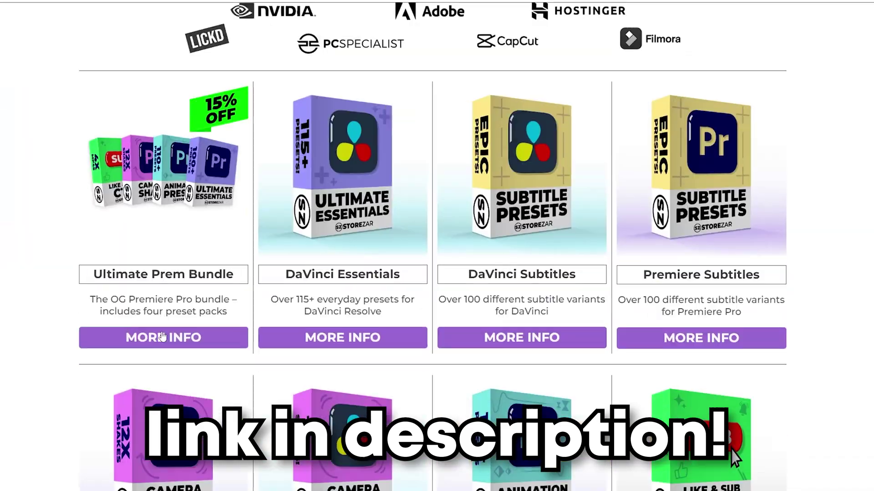
scroll(436, 245, down, 5)
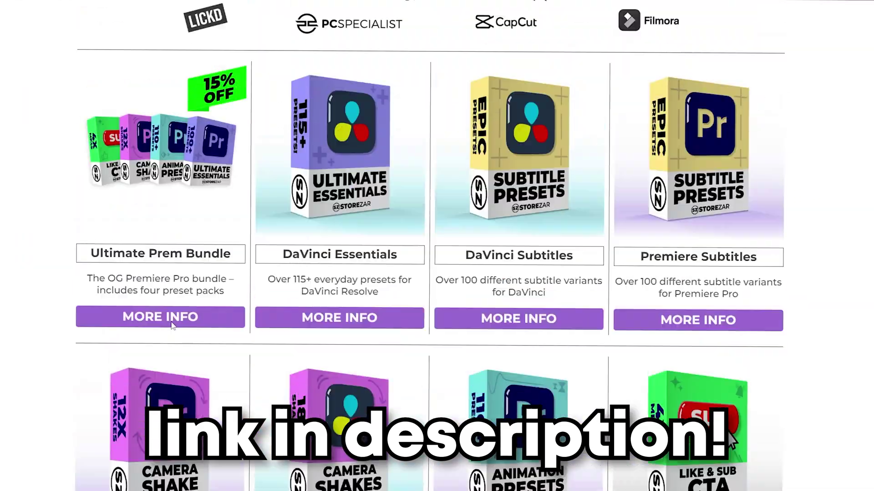
scroll(172, 325, up, 4)
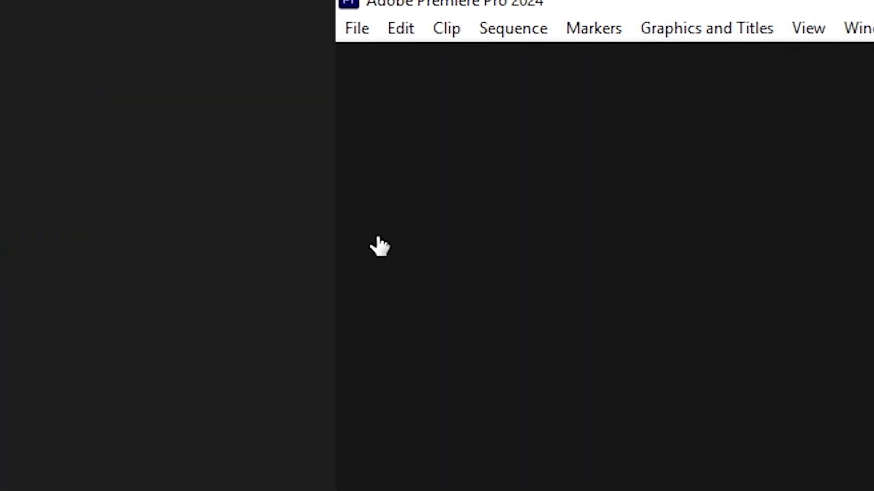
Name the project 'gaming but i fart' and drag the gameplay recording into the Timeline as a sequence
text(gaming but i fart)
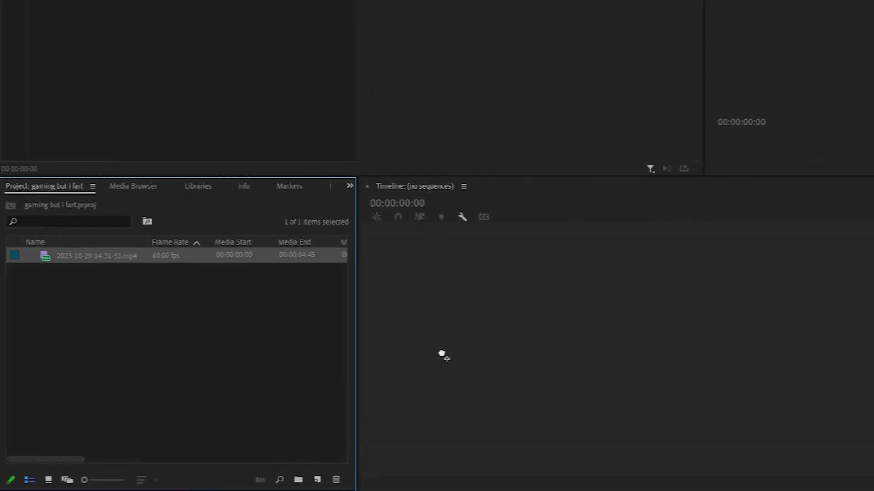
drag(441, 355, 443, 355)
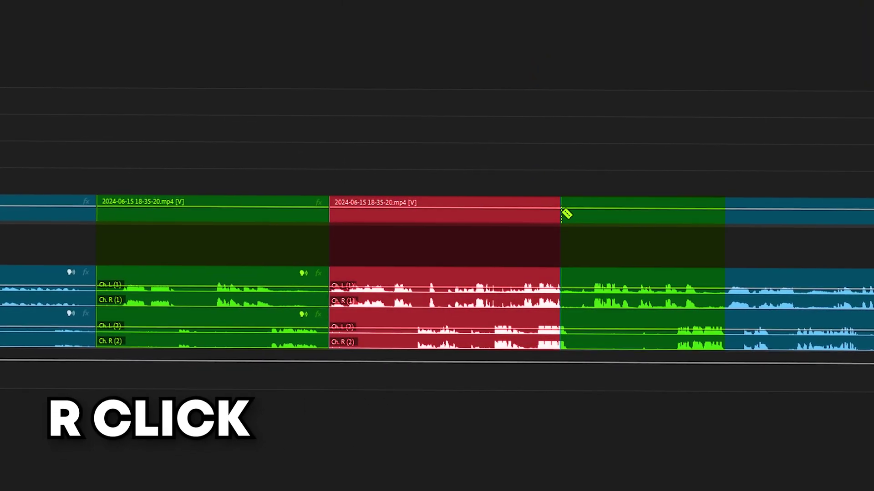
Delete the unwanted middle clip and ripple-delete the gap it leaves
key(v)
click(503, 212)
key(Delete)
right_click(535, 198)
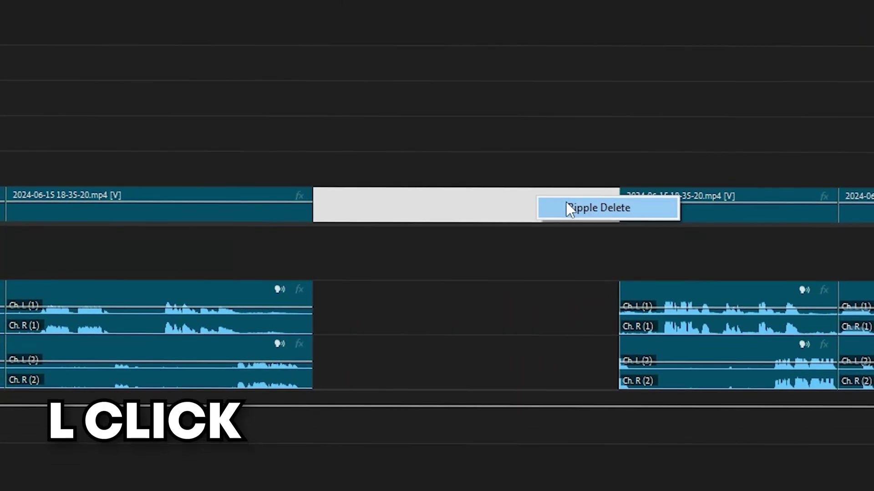
click(568, 202)
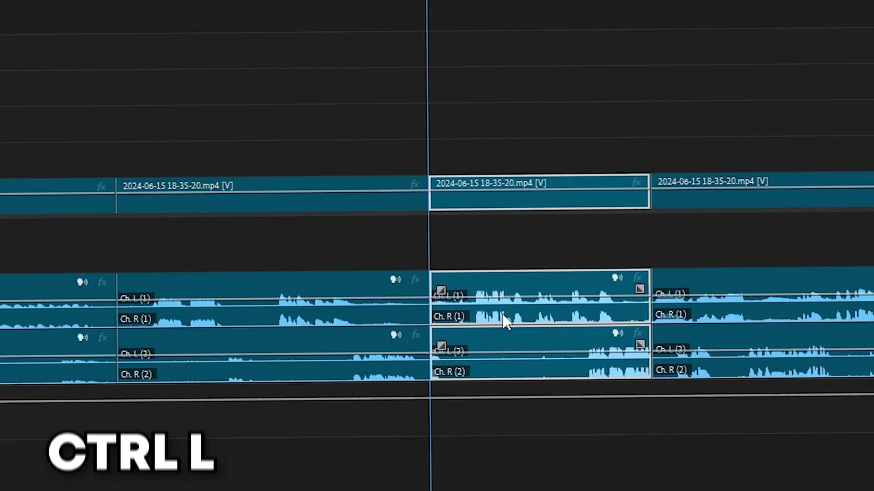
Unlink audio from video, move and lengthen audio parts on other tracks, and shift Nested Sequence 01
key(ctrl+l)
drag(473, 295, 399, 273)
click(486, 333)
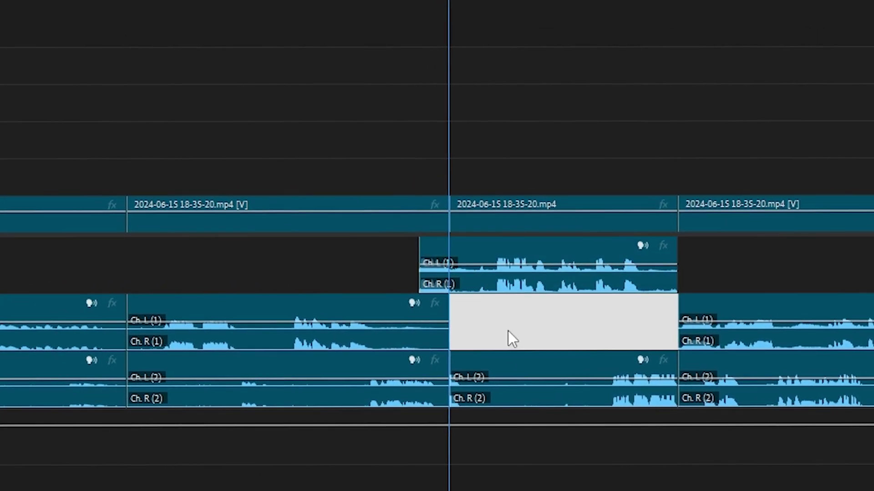
drag(375, 382, 374, 483)
drag(448, 437, 476, 443)
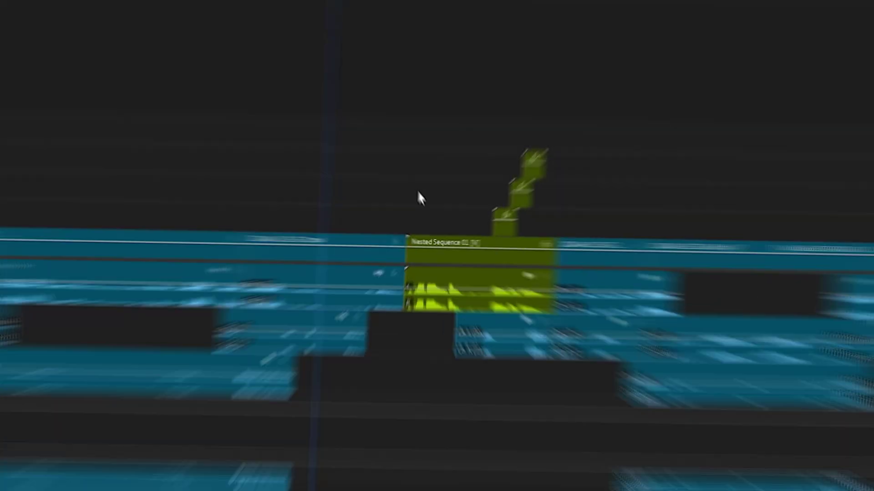
mouse_move(419, 195)
mouse_down()
mouse_move(400, 189)
mouse_move(419, 189)
mouse_up()
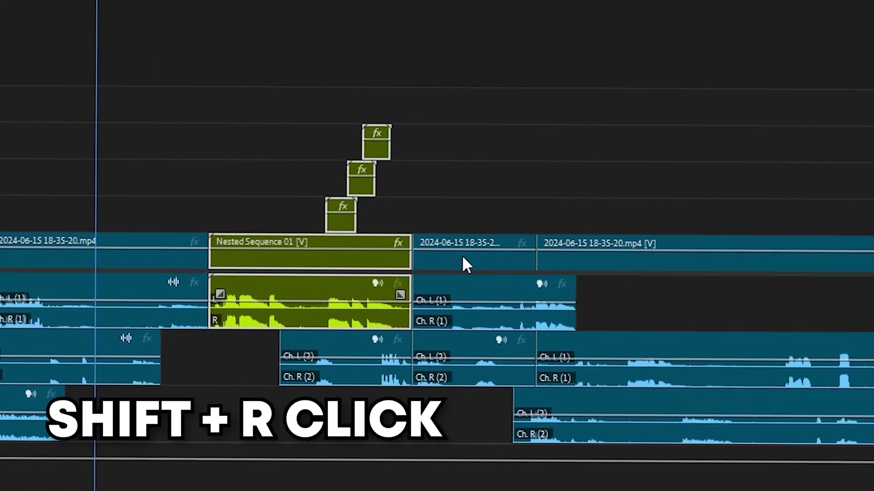
click(489, 257)
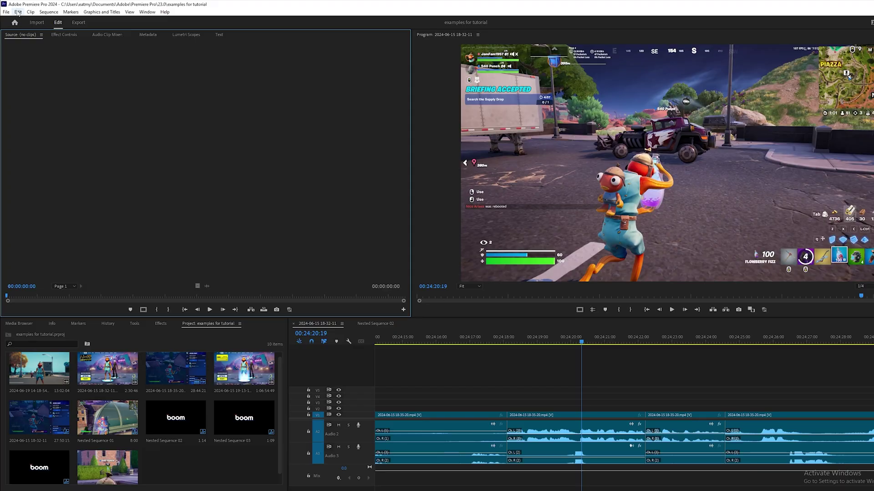
Enable Play audio while scrubbing in the Audio preferences
click(22, 13)
mouse_move(37, 259)
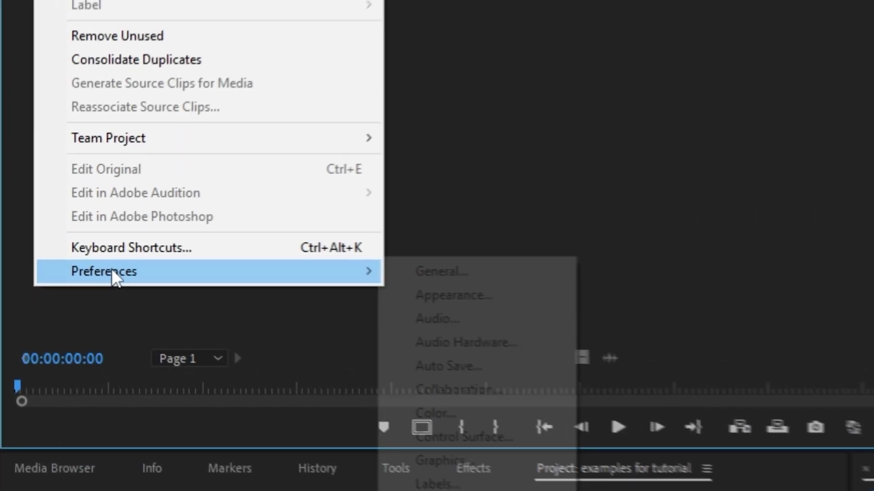
click(539, 294)
click(217, 244)
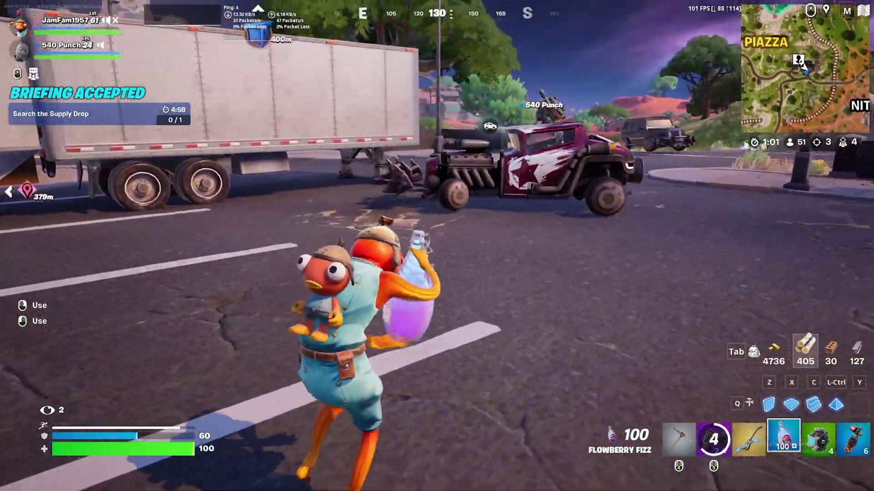
Start a text caption over the gameplay with the Type tool (W)
click(437, 246)
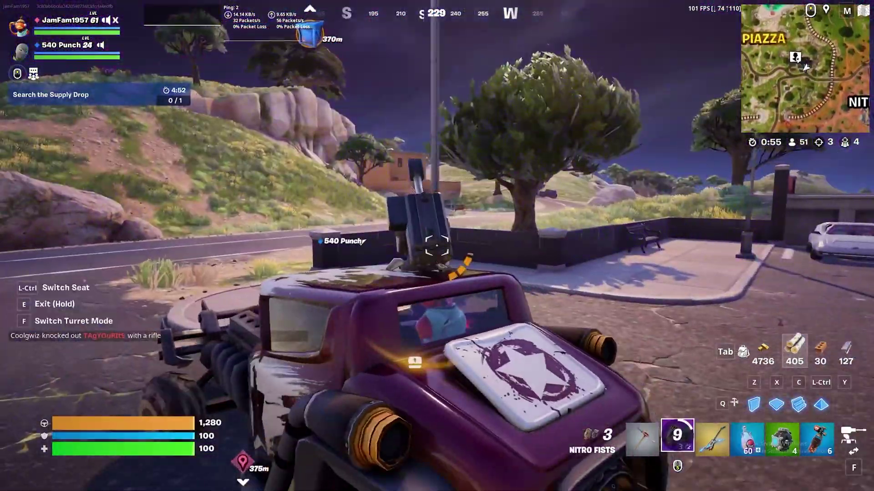
key(w)
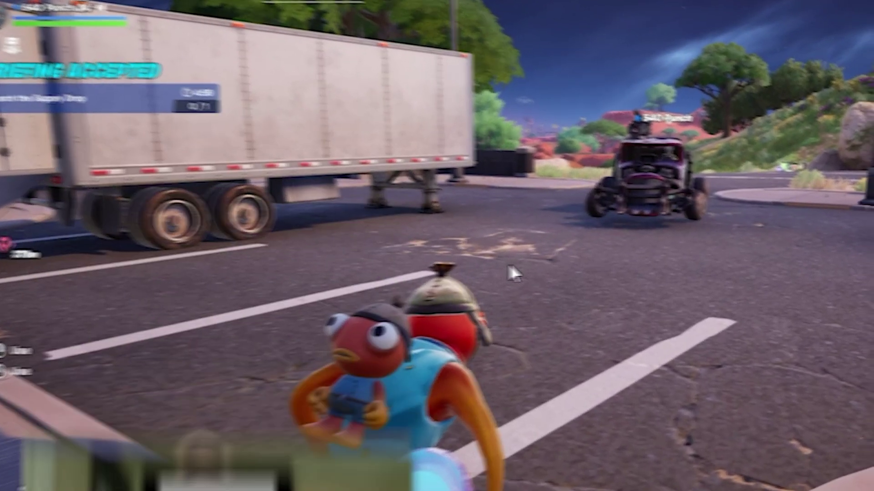
click(433, 260)
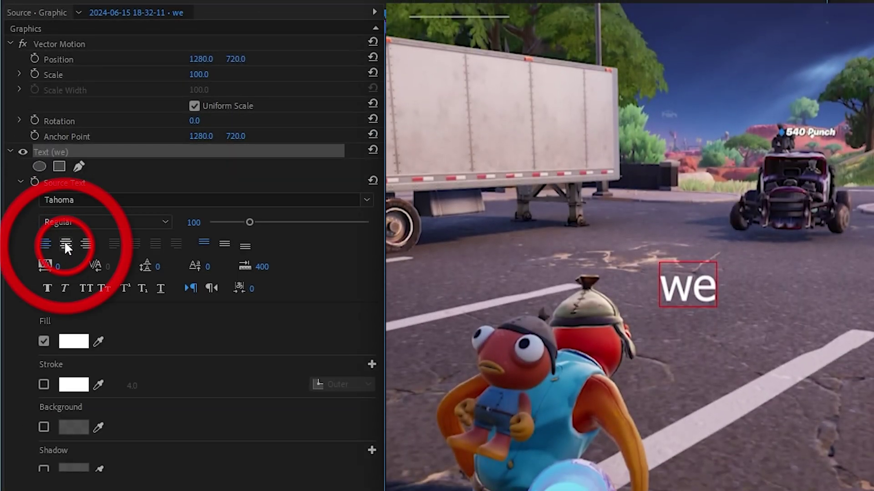
Centre the 'we' caption in the frame, set Scale to 50 and Shutter Angle to 360
click(66, 244)
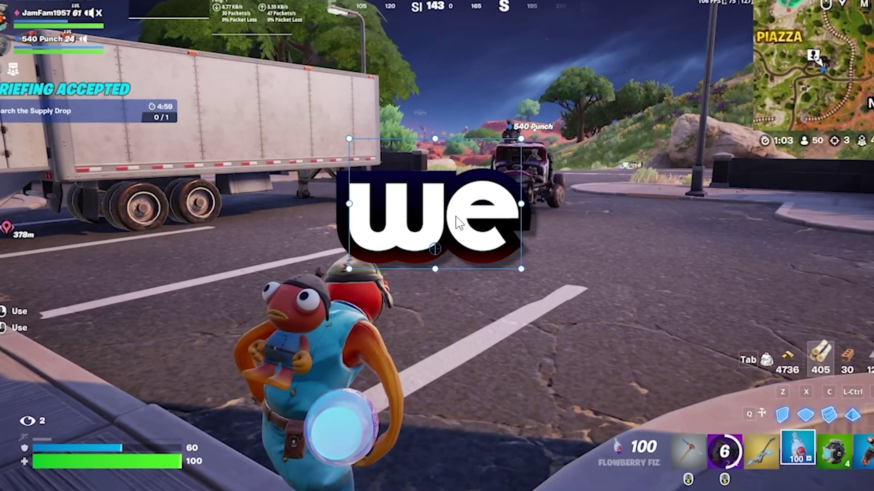
drag(474, 265, 461, 271)
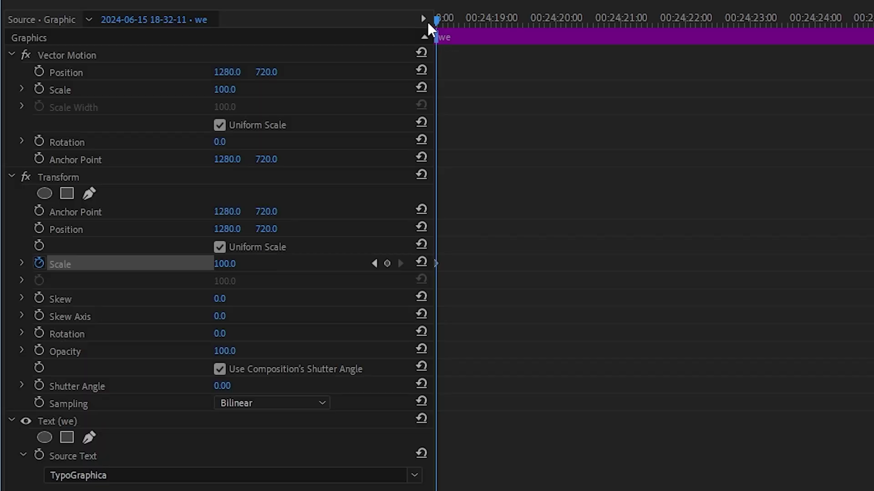
click(228, 263)
text(50)
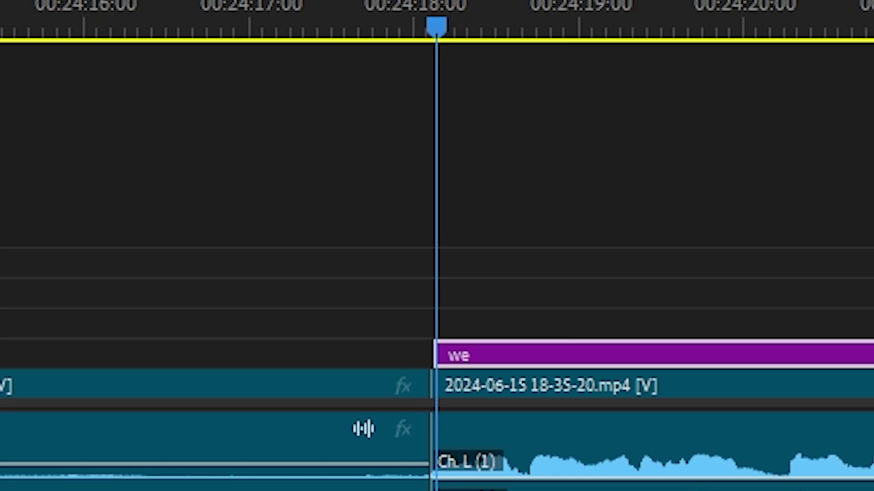
text(1)
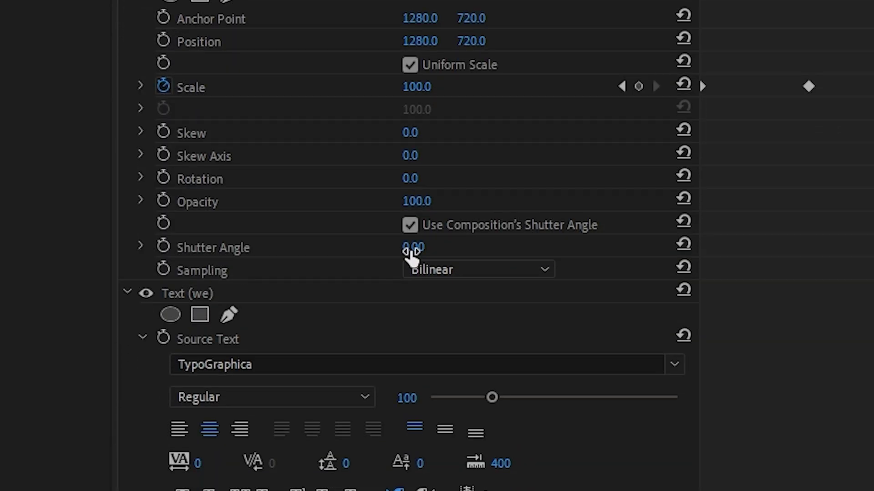
drag(412, 257, 575, 257)
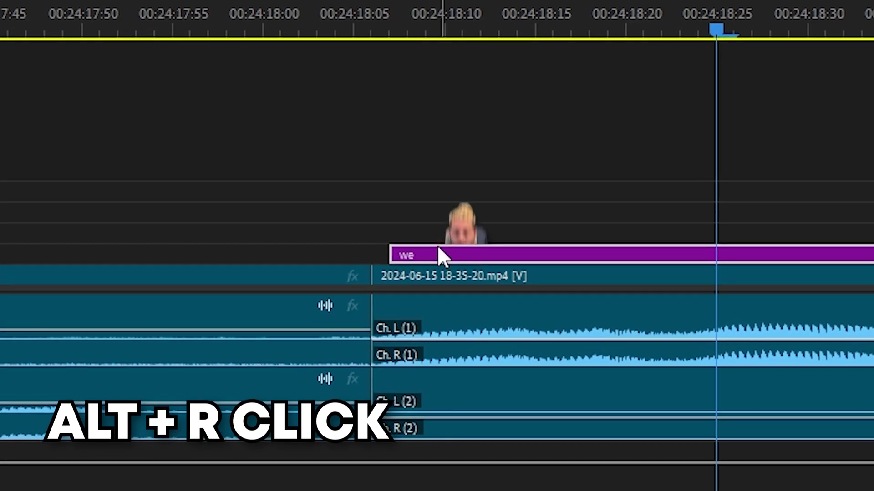
Duplicate caption clips along the track, copying the van caption to about 00:24:22:33
drag(439, 248, 764, 252)
drag(414, 300, 416, 301)
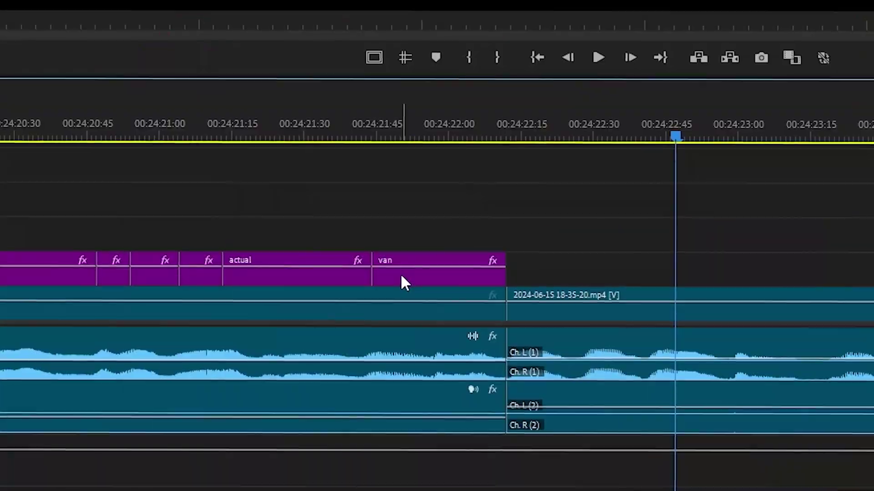
drag(404, 282, 639, 275)
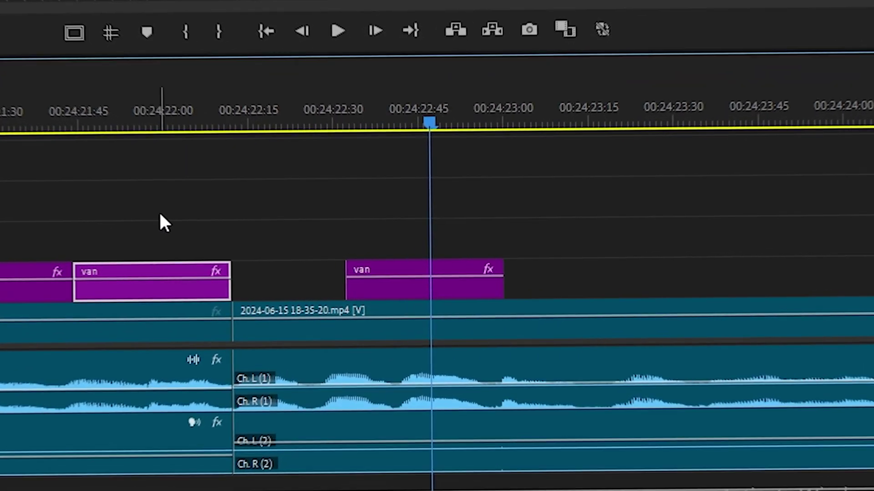
Nest the caption clips from 'we' to 'van' and set the nest's scale to 80
drag(61, 296, 421, 331)
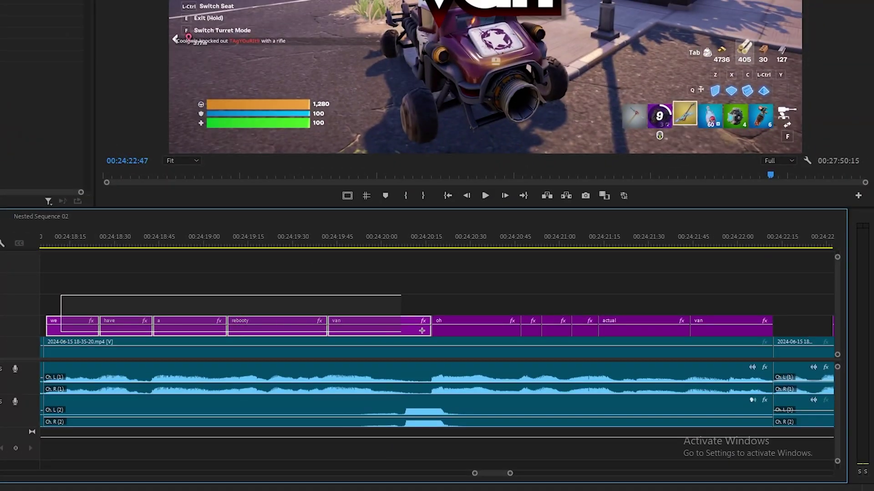
right_click(729, 326)
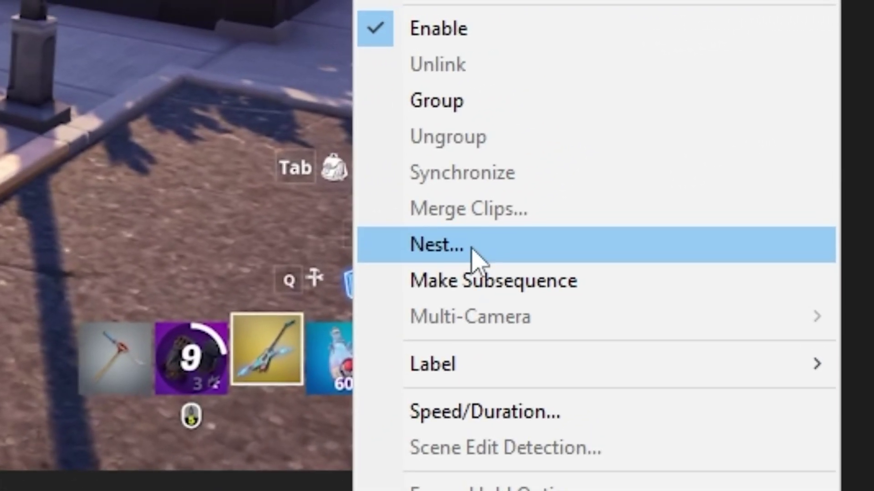
click(746, 81)
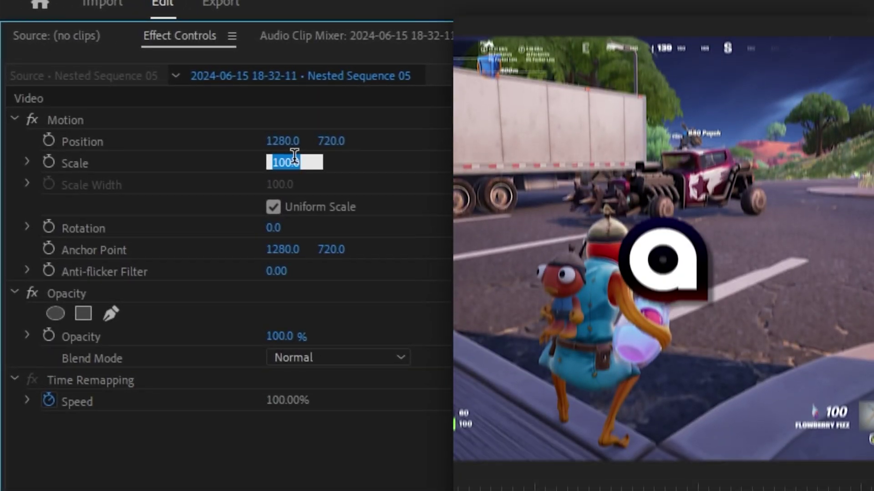
text(80)
key(Return)
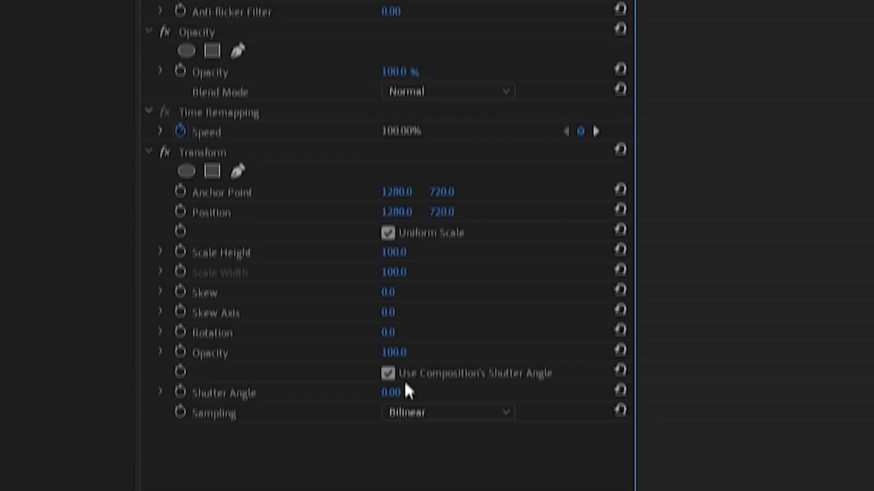
Keyframe Transform Position with Y 1335 at about 00:24:19:00, ease the velocity curve, and replay
scroll(404, 390, up, 1)
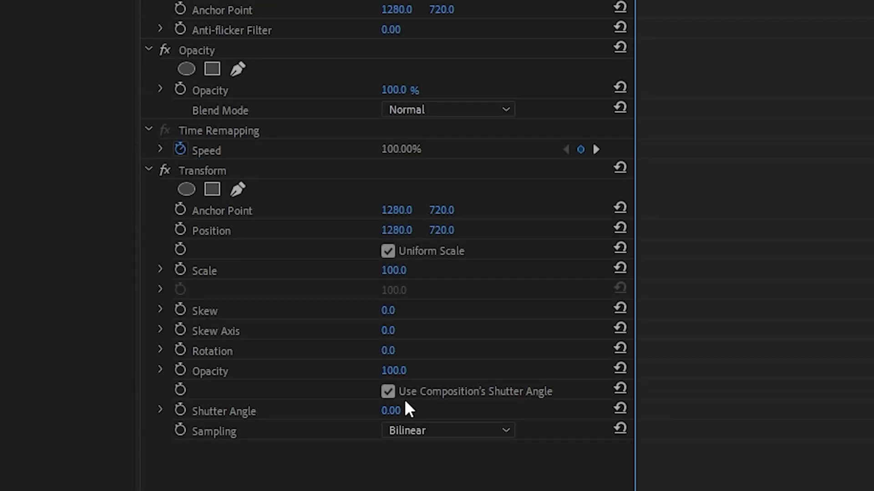
click(60, 231)
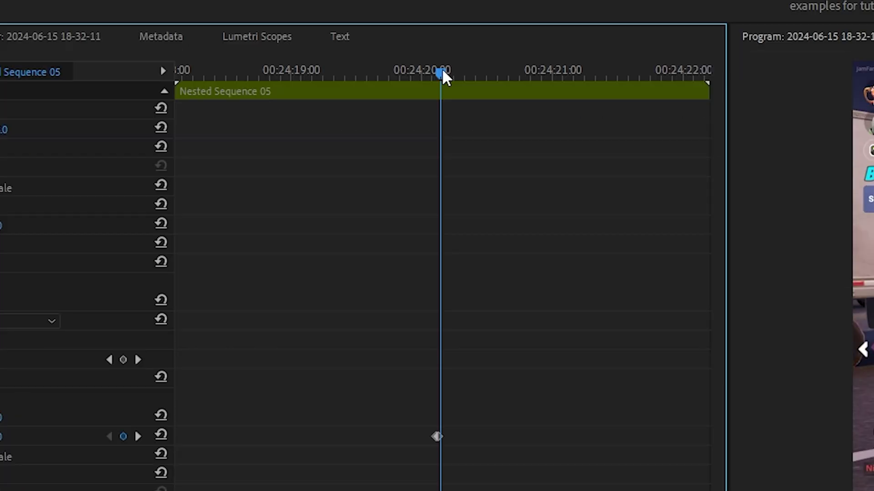
drag(442, 72, 291, 73)
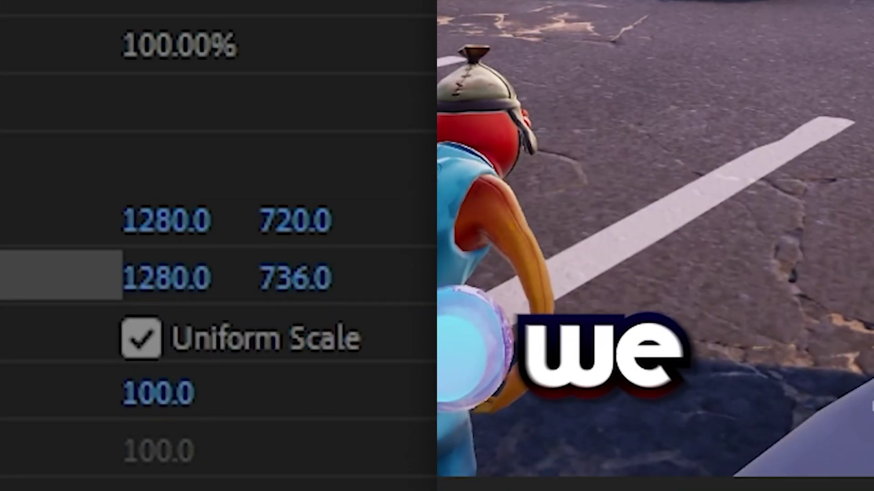
drag(295, 278, 426, 277)
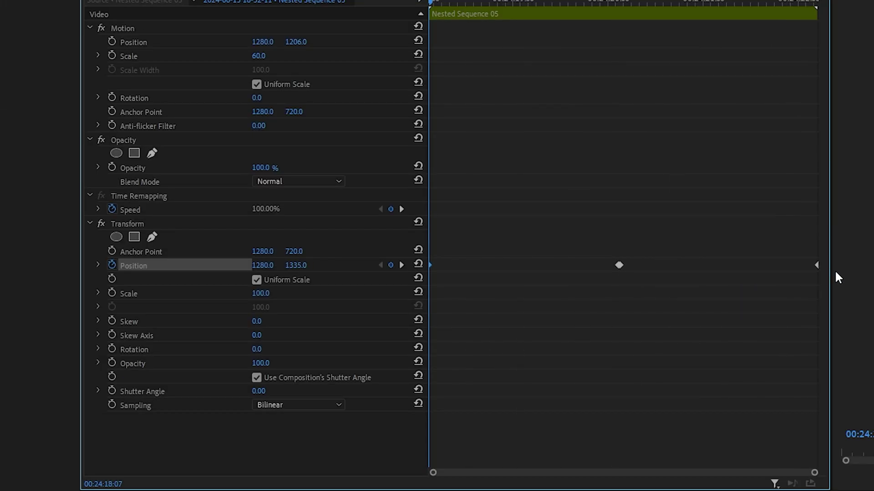
click(98, 265)
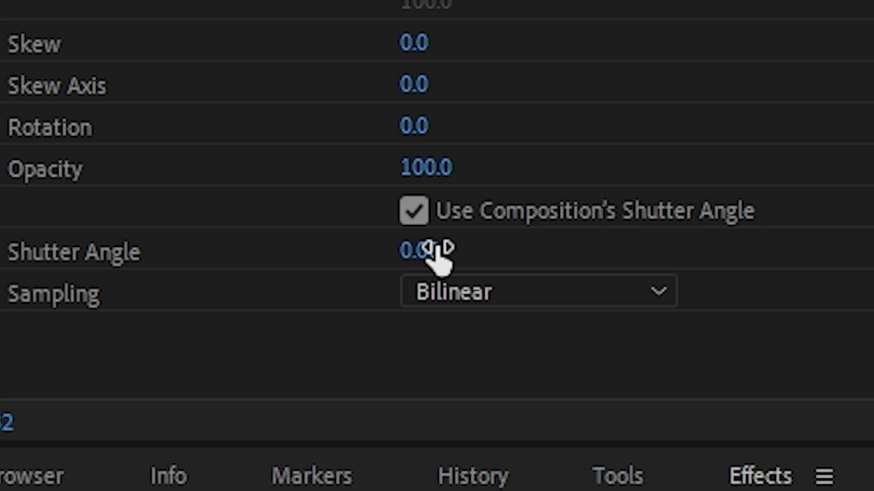
drag(438, 257, 546, 257)
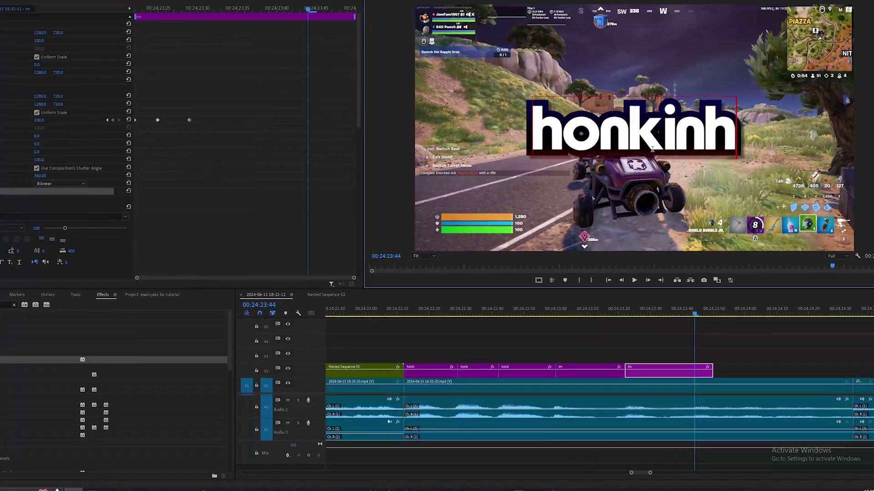
click(612, 309)
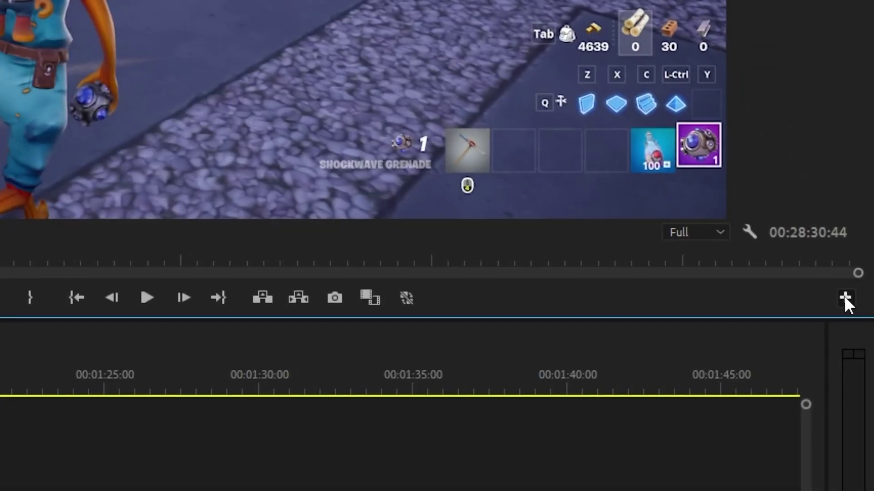
Add Show Guides and Safe Margins buttons to the Program Monitor transport bar
click(844, 295)
drag(72, 186, 414, 347)
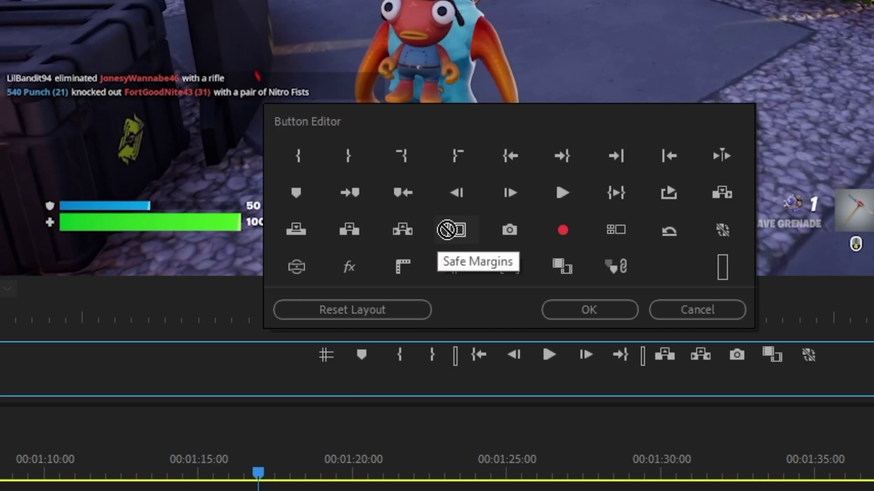
drag(511, 155, 344, 281)
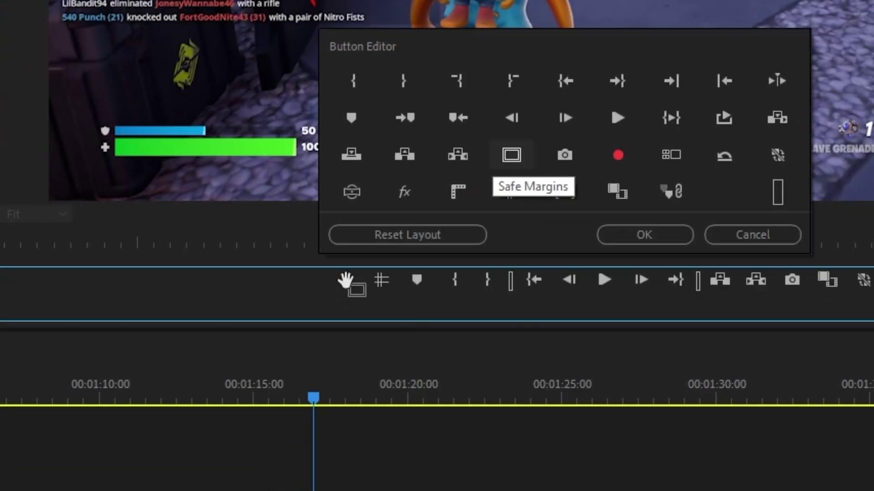
click(644, 234)
Turn on safe margins, show rulers, and place a vertical guide at 1270
click(346, 280)
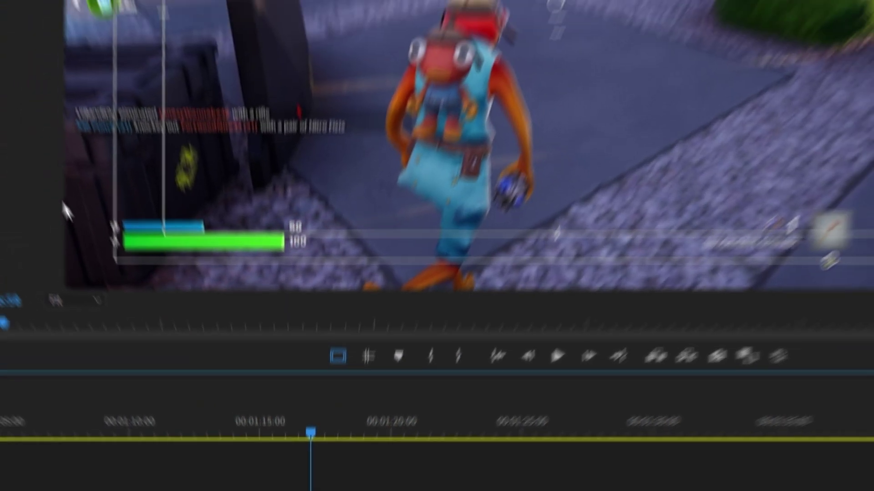
key(ctrl+r)
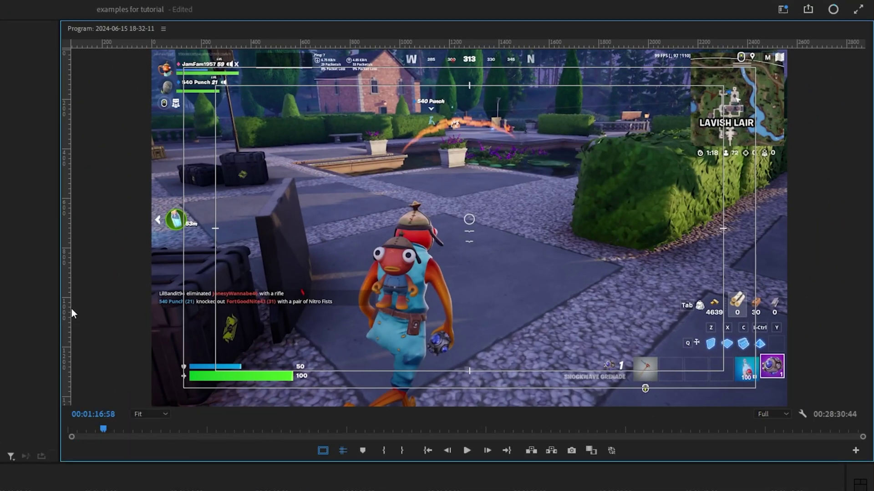
drag(69, 310, 469, 350)
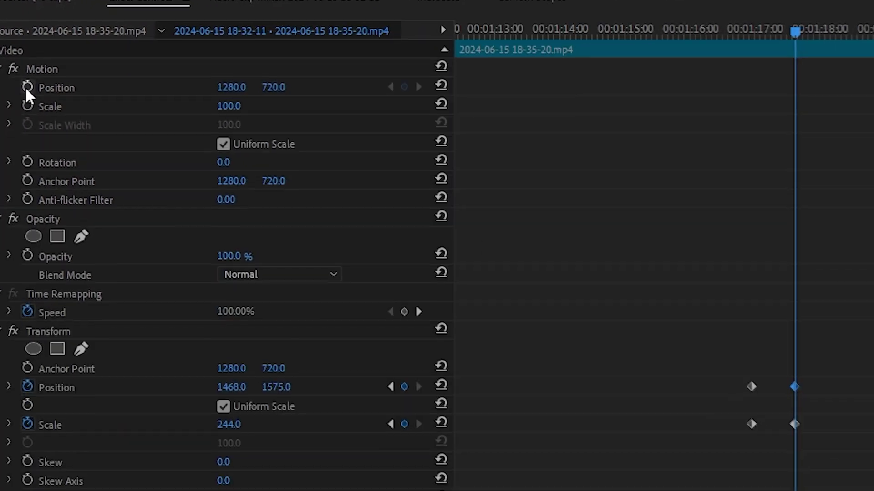
Select the Position keyframes and open the Program Monitor's Fit zoom dropdown
click(64, 174)
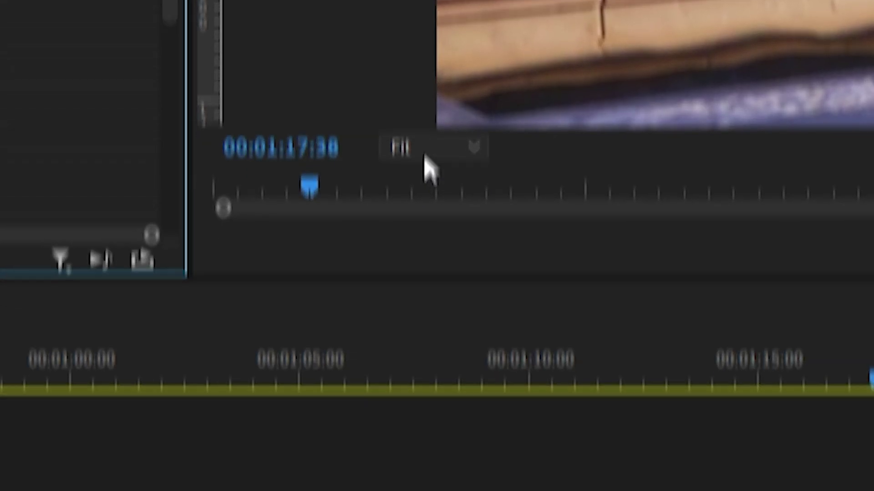
click(421, 150)
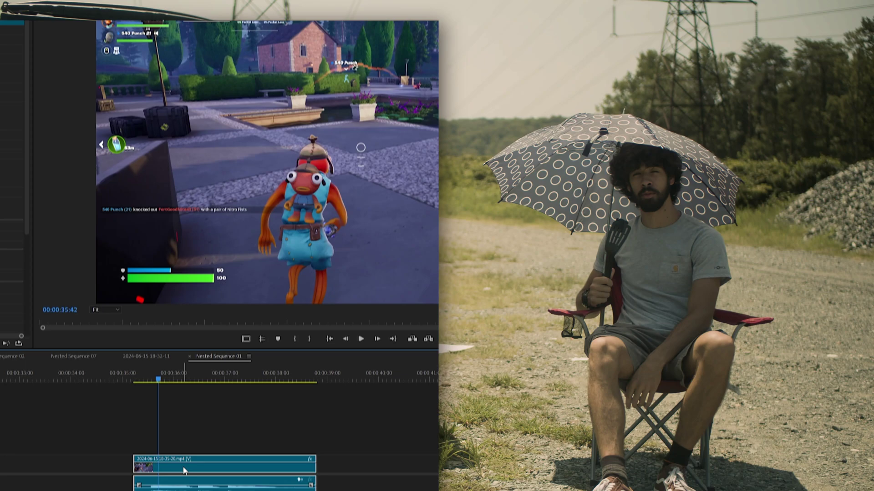
Replace the gameplay clip with a linked After Effects composition and stabilize it with a forward-analyzed track point
right_click(184, 443)
click(214, 42)
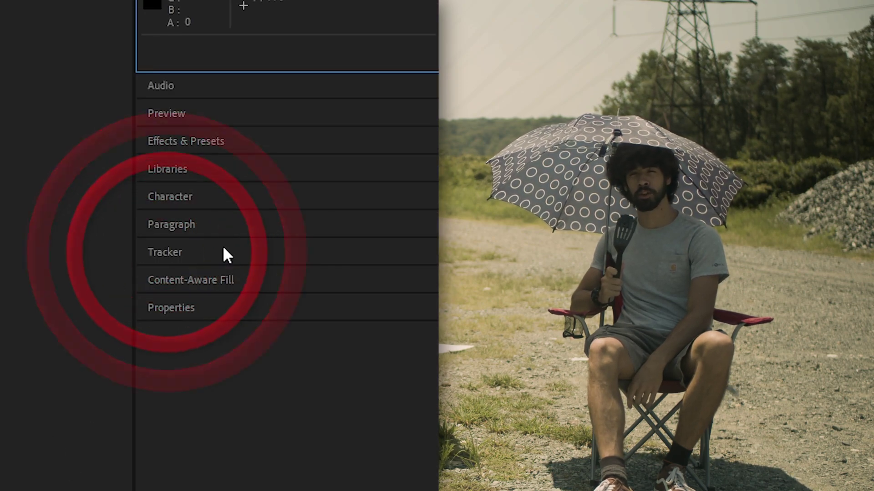
click(218, 248)
click(267, 209)
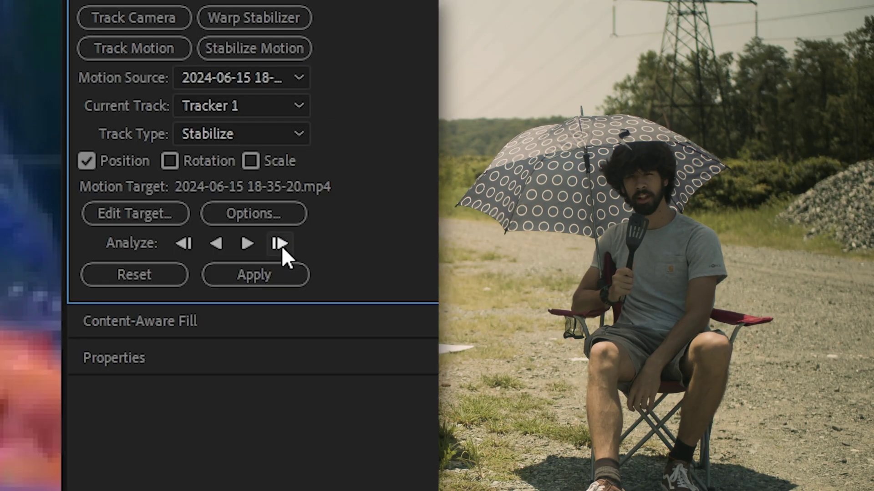
click(279, 243)
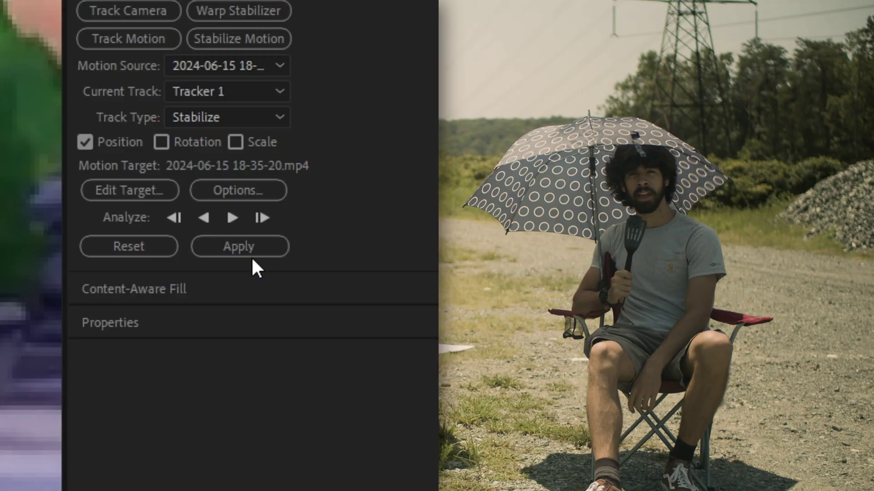
click(250, 255)
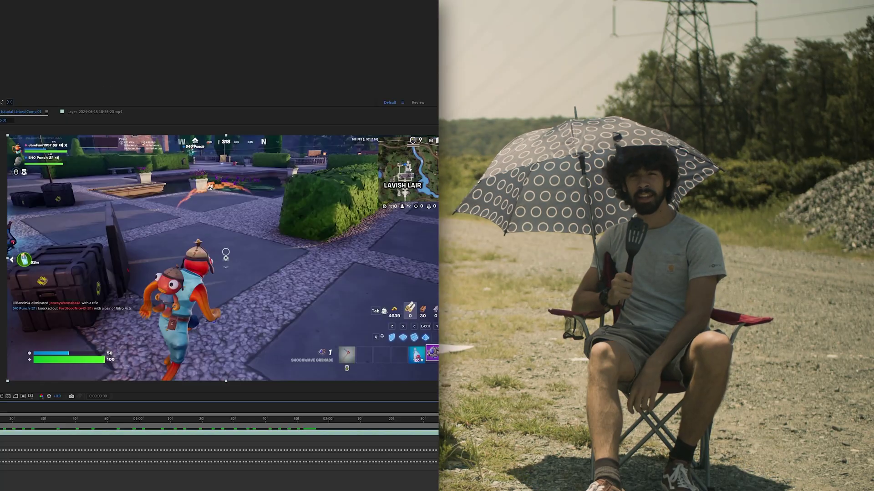
Preview the stabilized composition with the layer's Position property revealed
key(space)
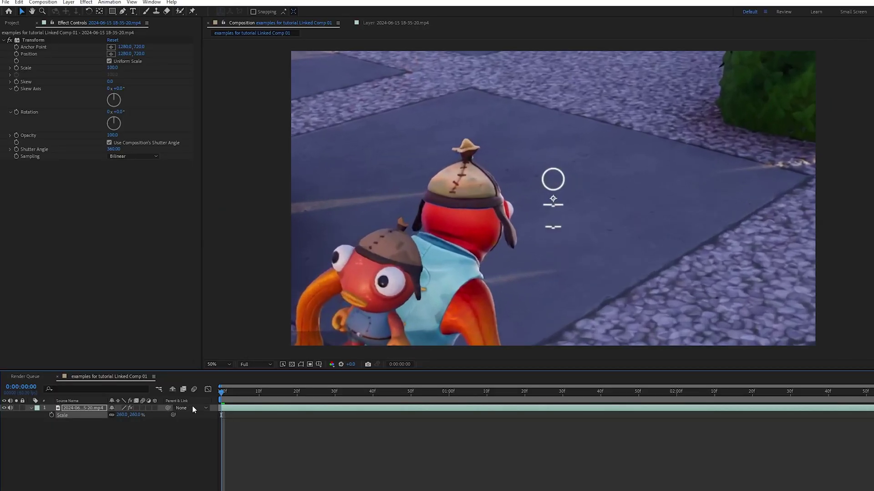
key(p)
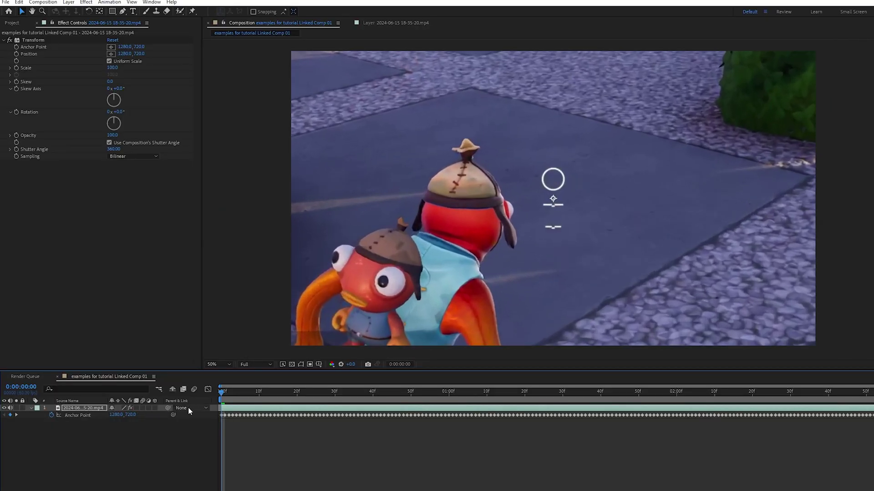
key(space)
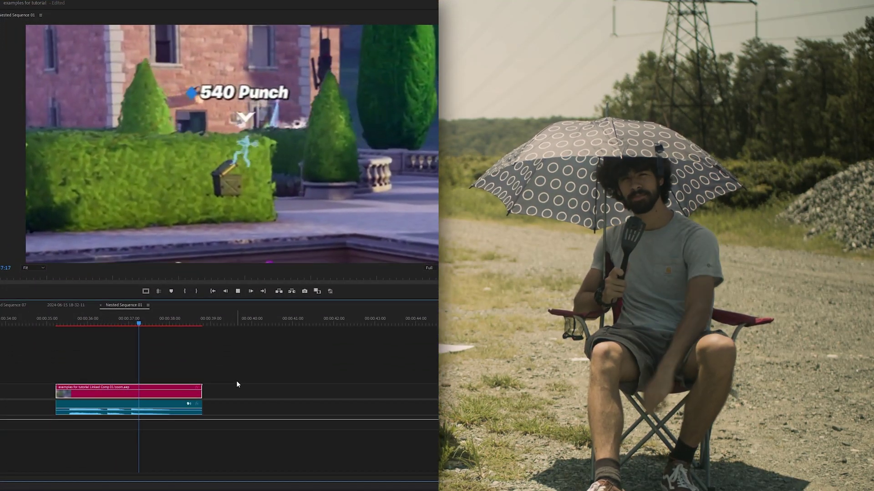
click(142, 323)
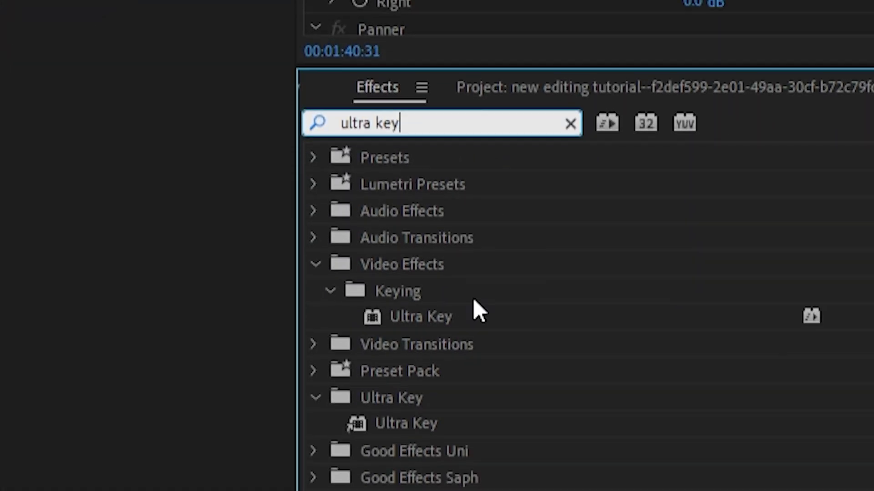
Apply Ultra Key on Aggressive with the green sampled as key colour, plus the PNG Drop Shadow preset
click(473, 438)
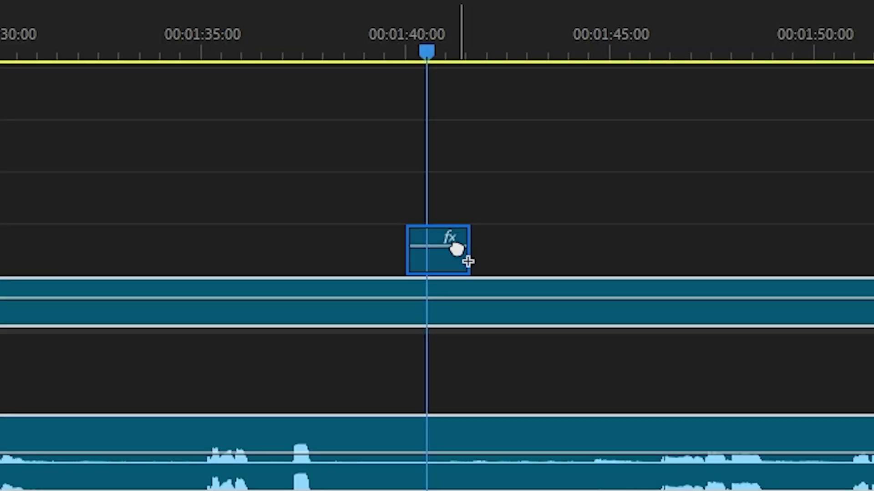
drag(457, 249, 457, 251)
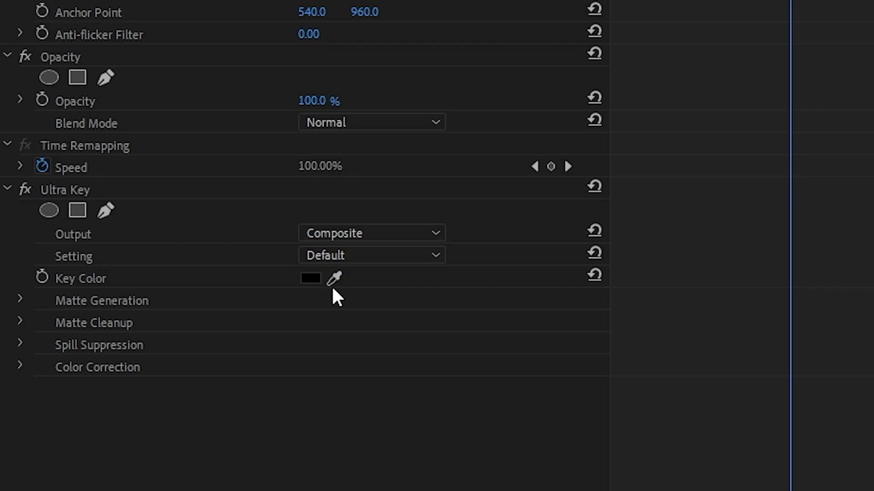
click(334, 279)
click(551, 57)
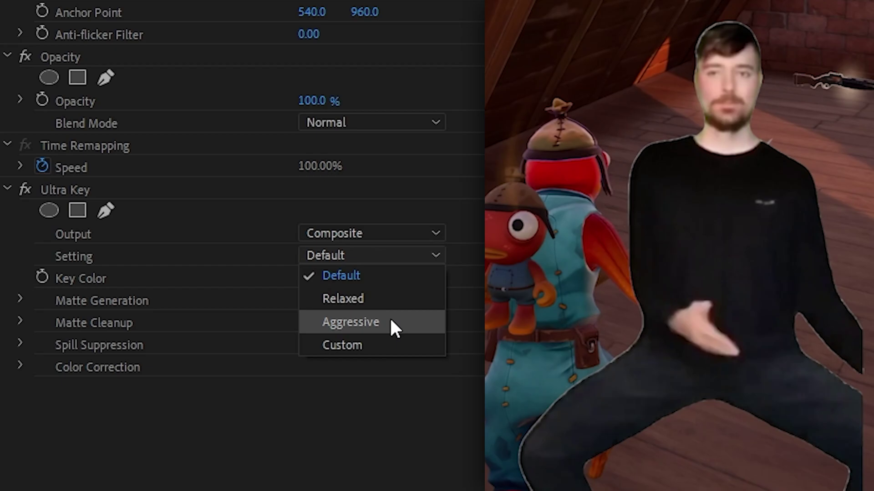
click(391, 316)
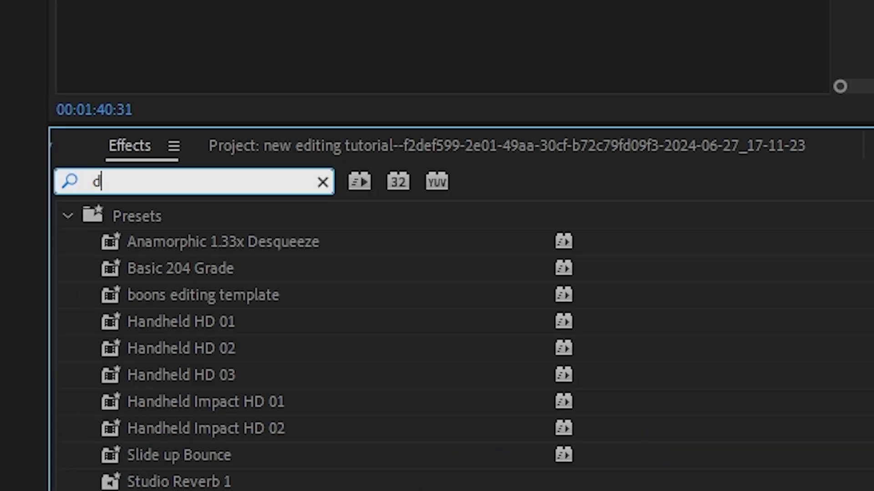
text(rop)
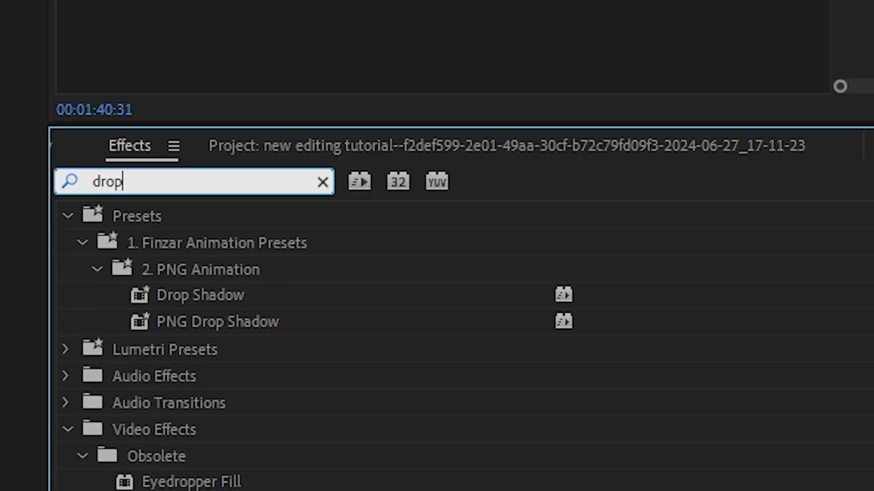
drag(220, 317, 431, 34)
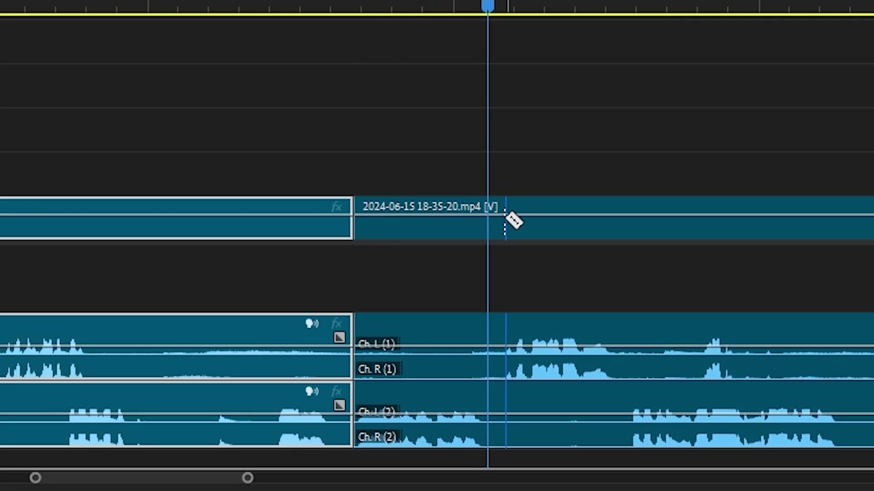
Swap the gameplay clip for a linked After Effects composition
right_click(485, 223)
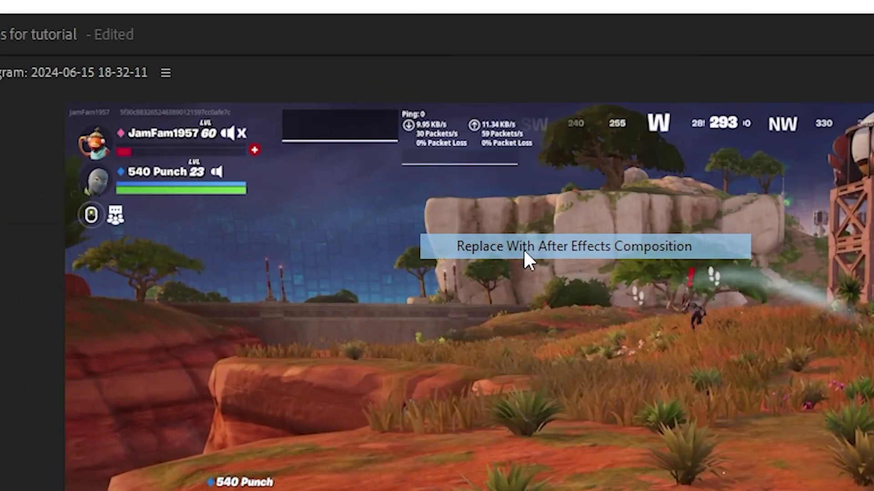
click(523, 252)
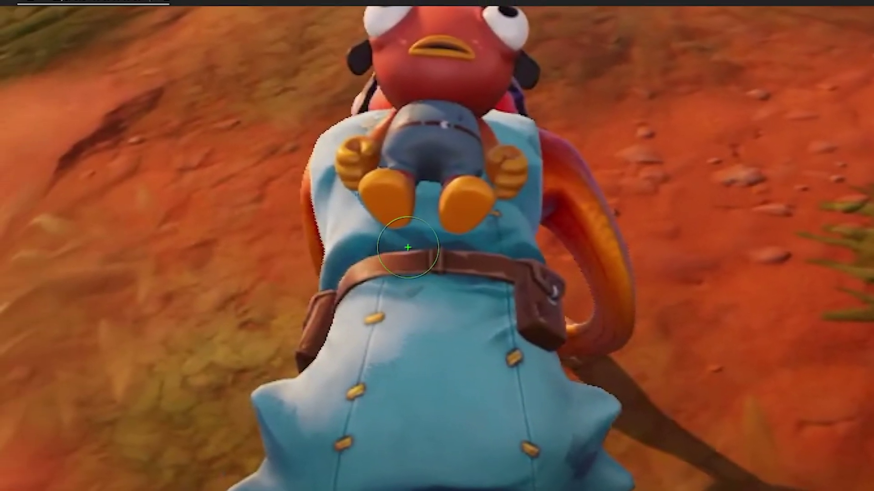
Roto-brush the fish character's body, face and left eye, propagate one frame, and preview over red
drag(363, 172, 408, 208)
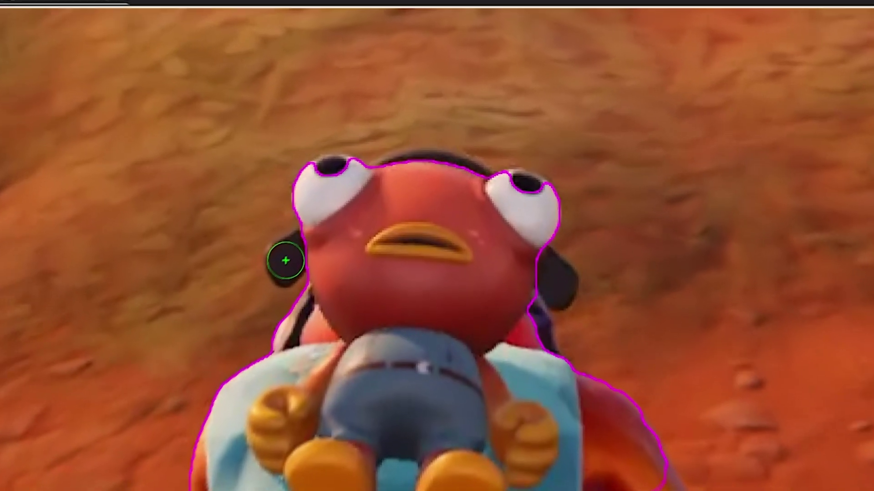
mouse_move(285, 258)
mouse_down()
mouse_move(356, 232)
mouse_move(423, 229)
mouse_up()
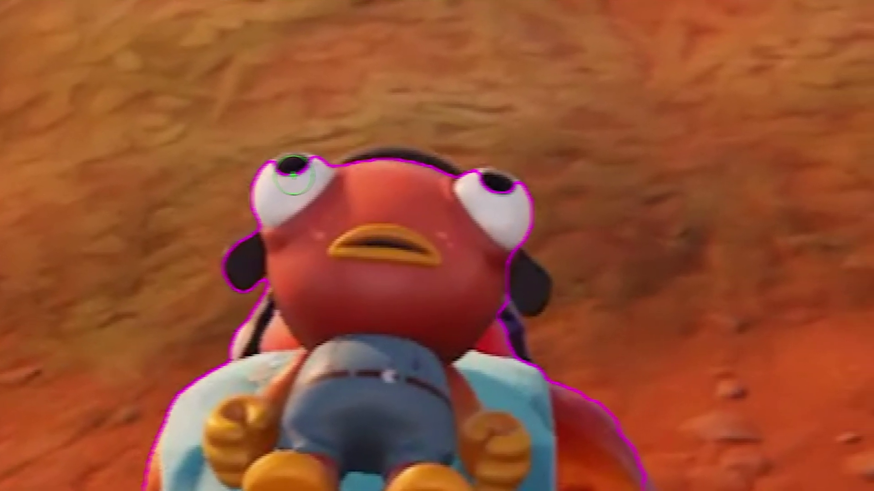
drag(314, 169, 362, 182)
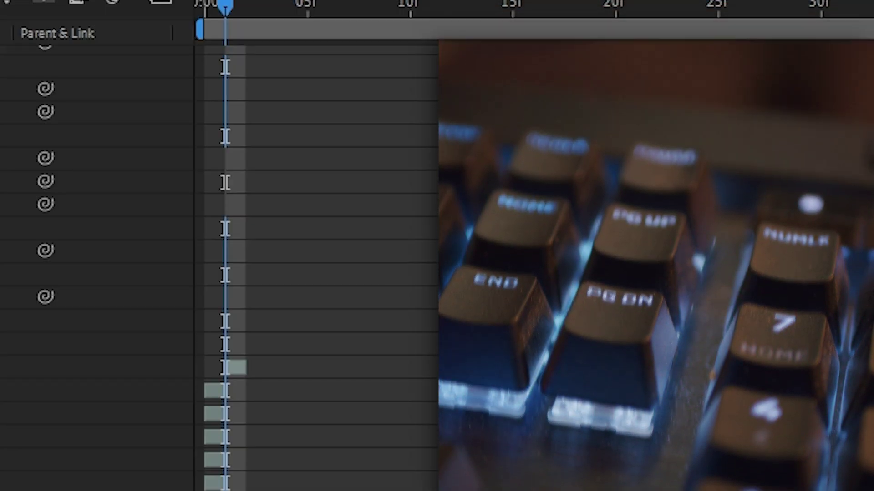
key(Page_Down)
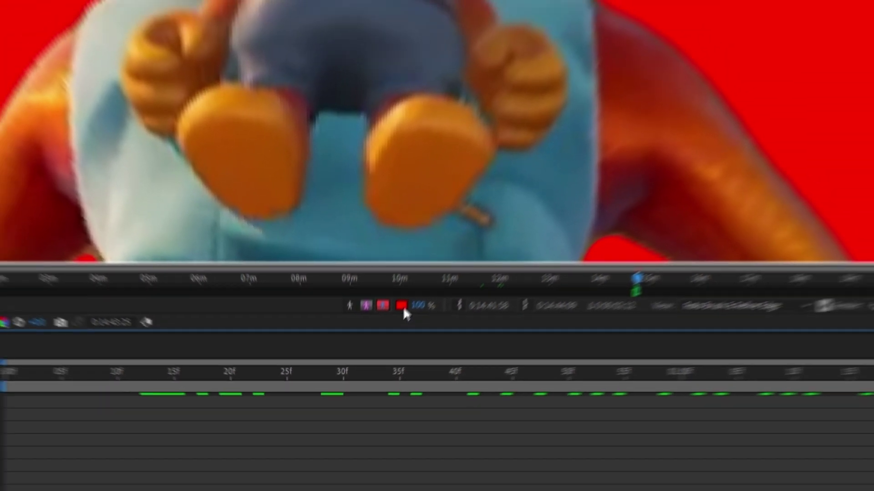
click(436, 246)
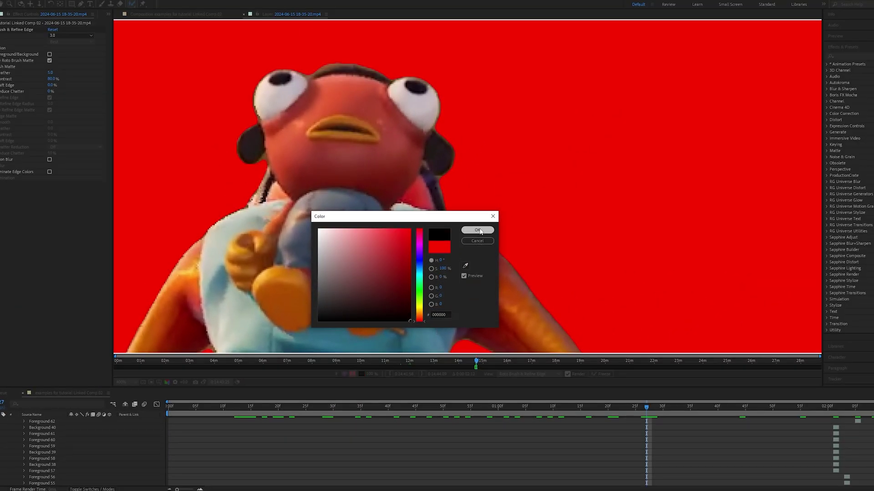